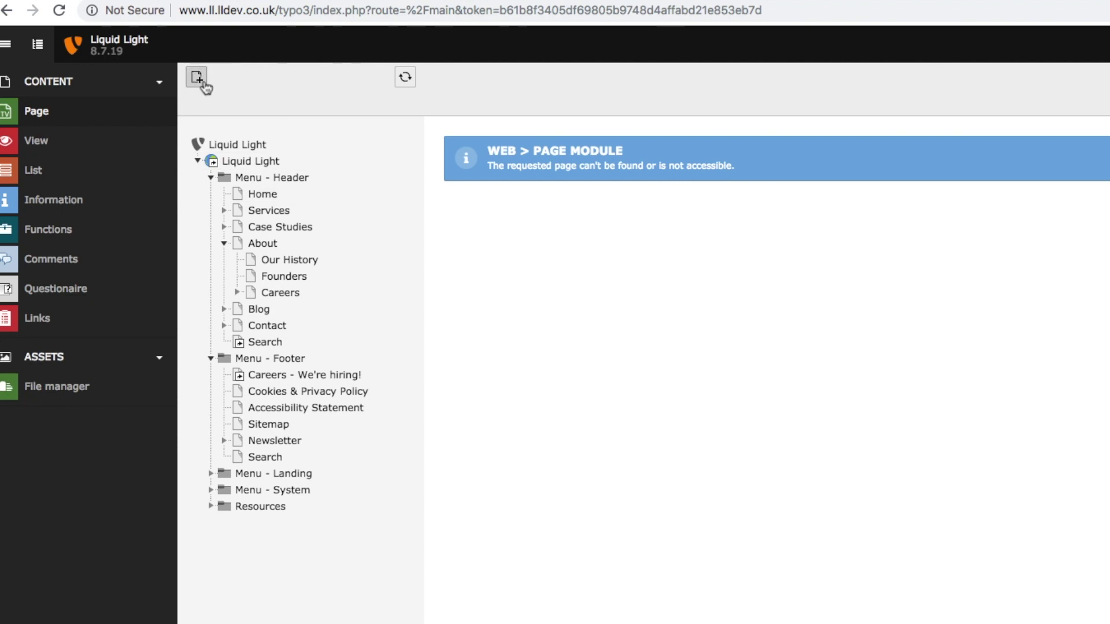
Step: Add a Normal page titled 'New page' under Menu - Header, directly after Services
click(199, 79)
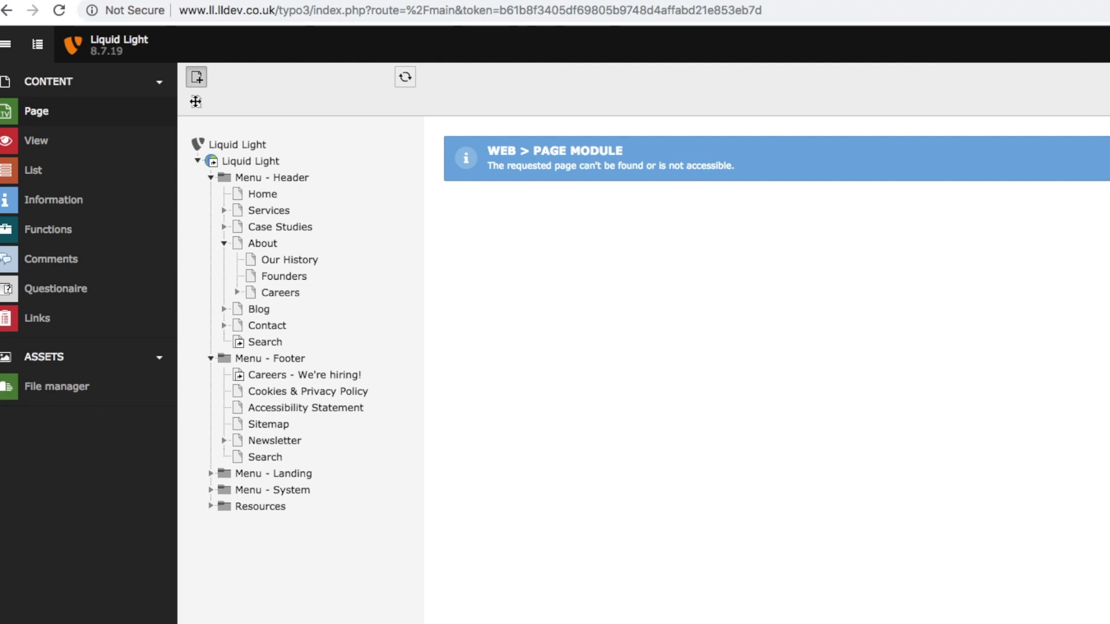
drag(195, 102, 267, 222)
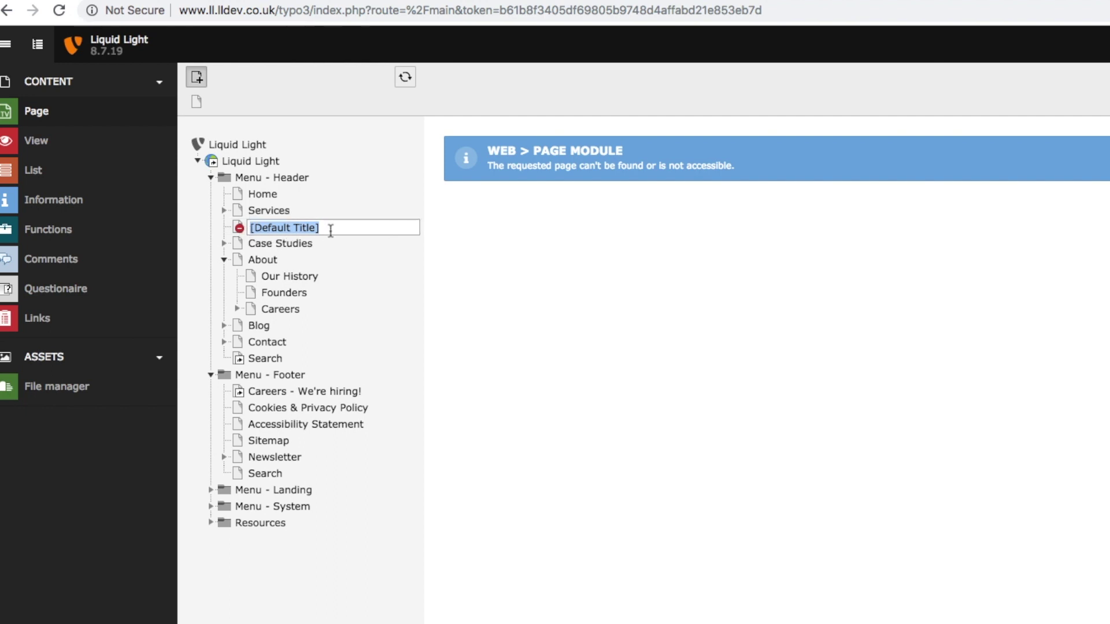
text(New p)
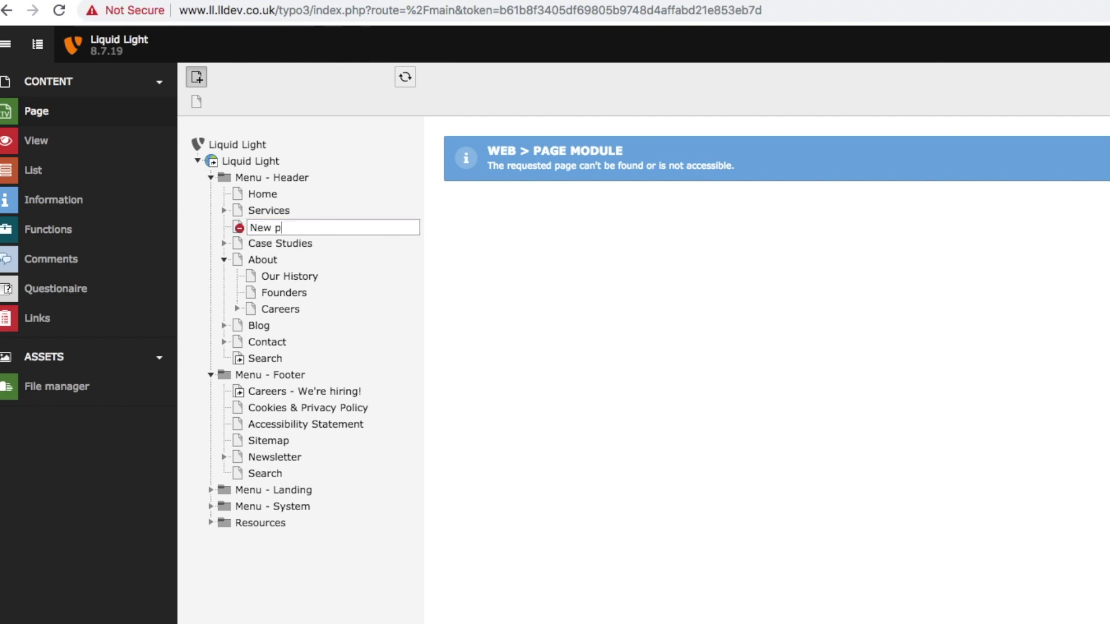
text(age)
key(Return)
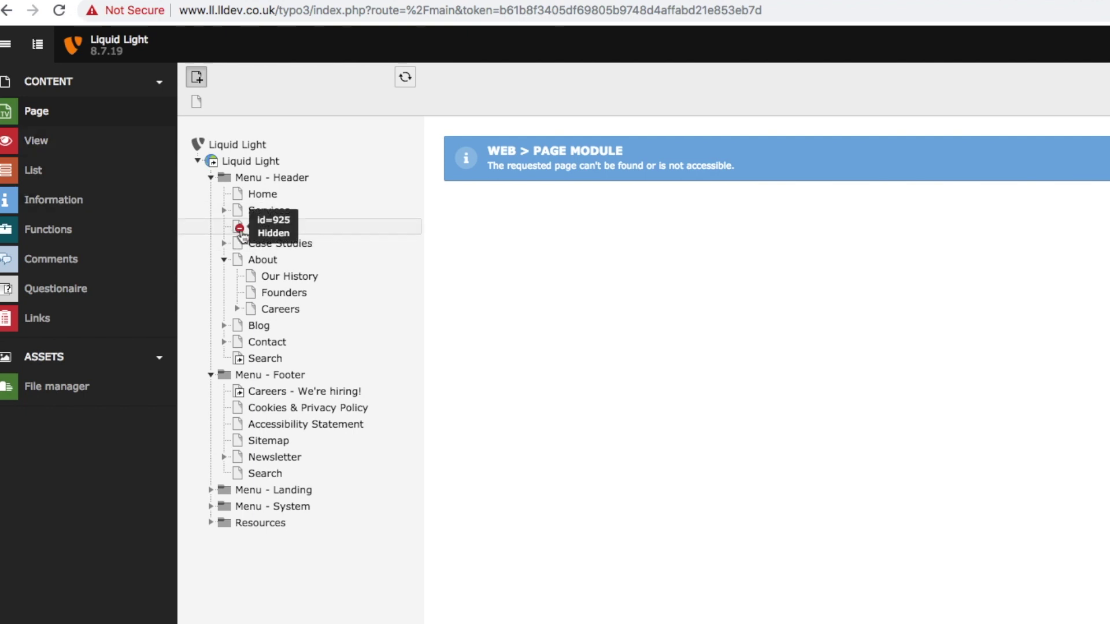
Step: Enable the hidden New page so it is visible, then bring up the live Liquid Light site
mouse_move(248, 234)
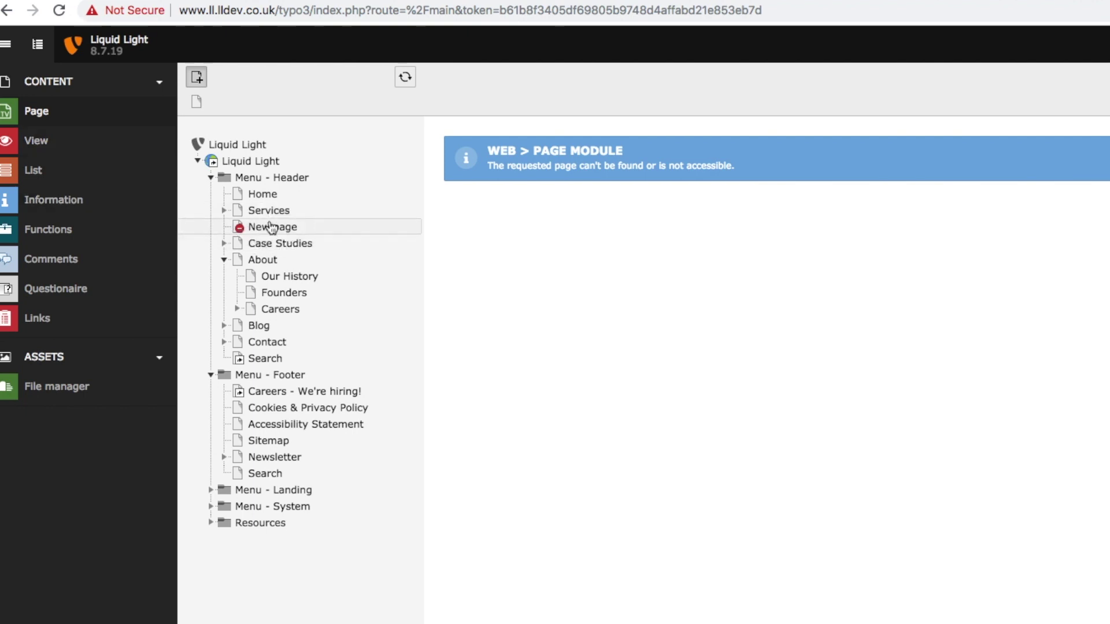
right_click(265, 229)
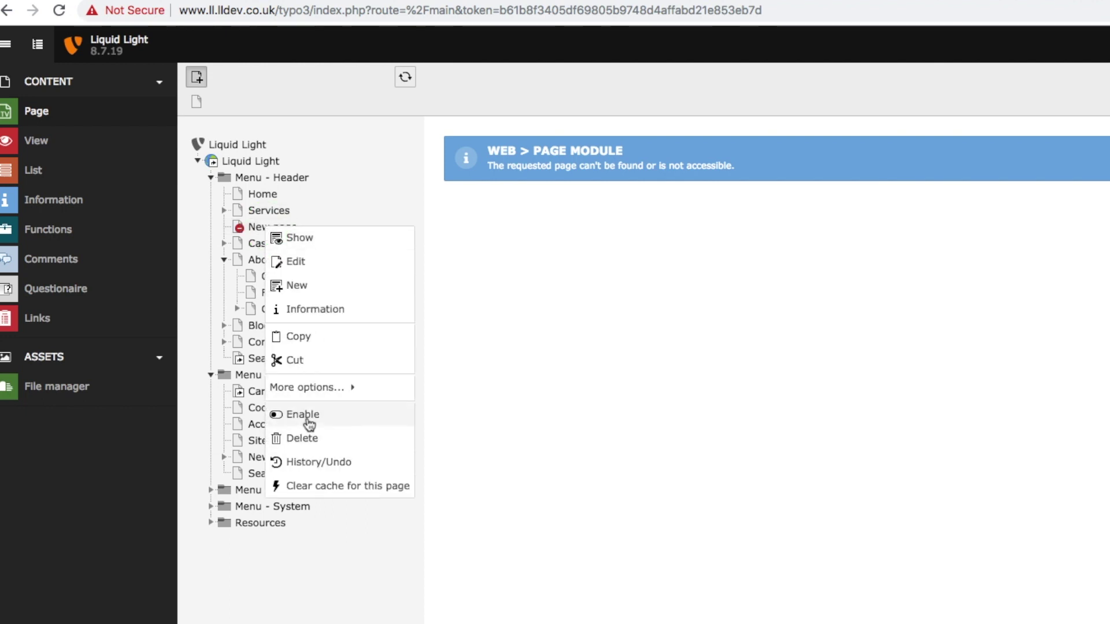
click(306, 419)
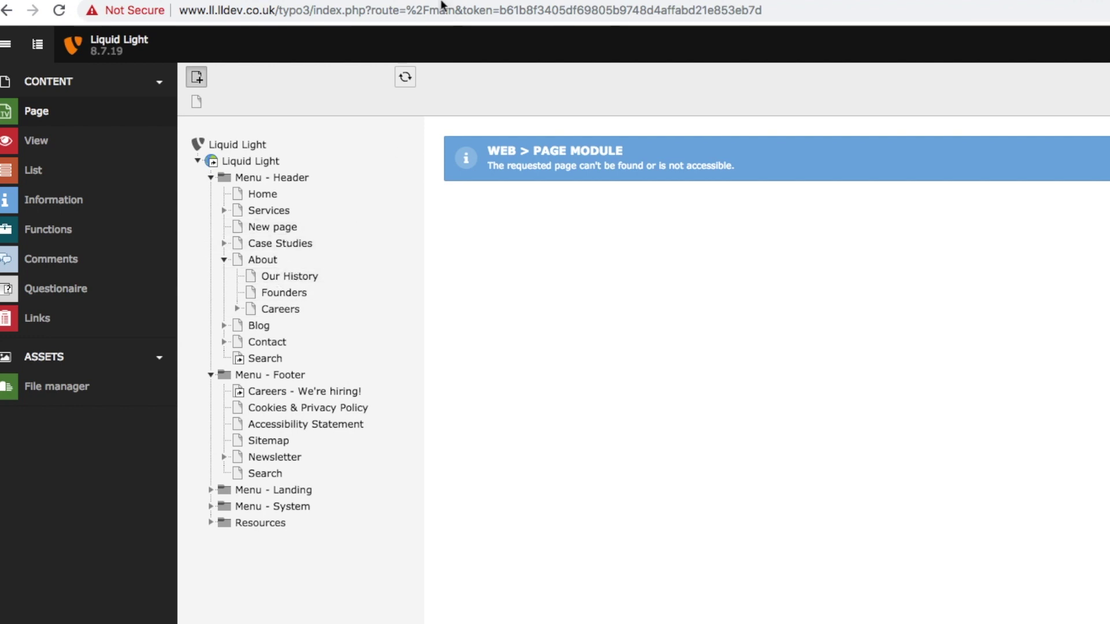
click(171, 0)
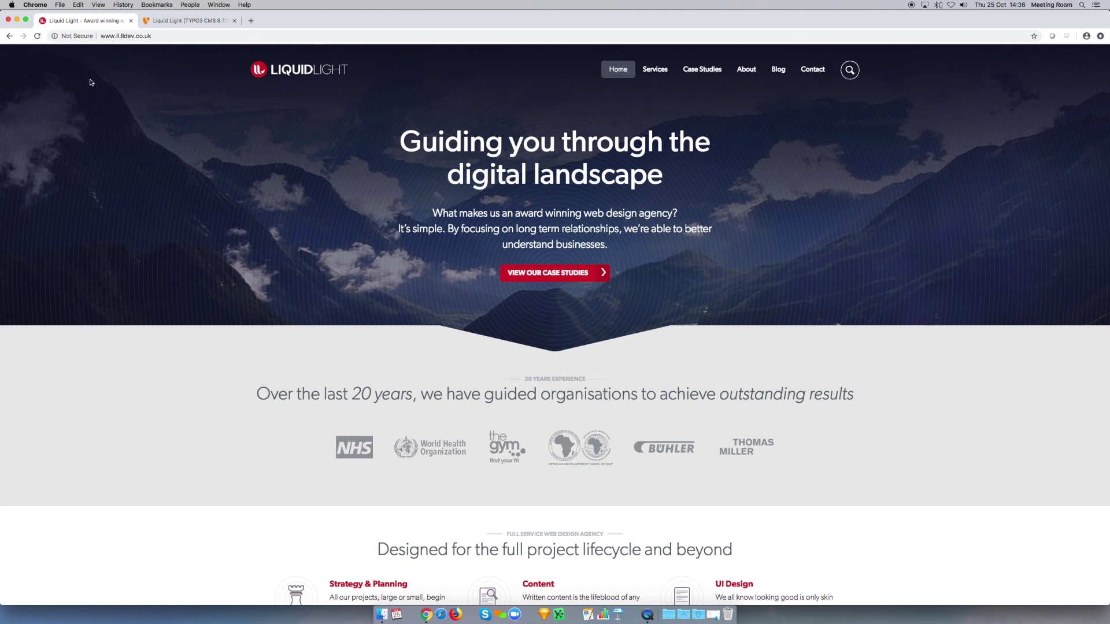
Step: Reload the Liquid Light site to confirm New page appears in its navigation, then return to TYPO3
click(37, 36)
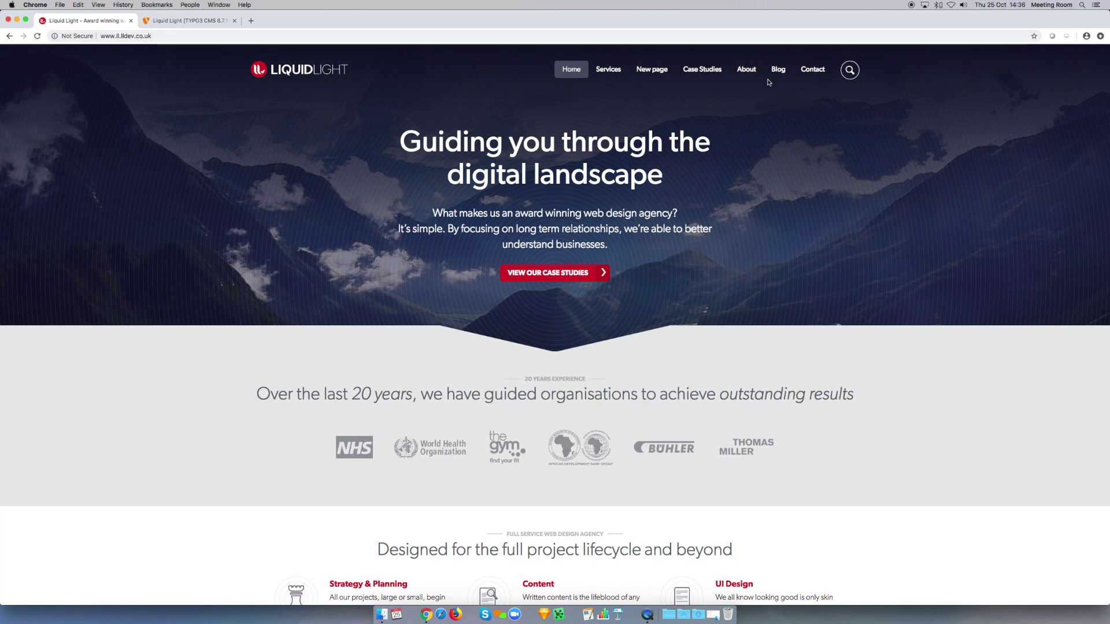
click(202, 20)
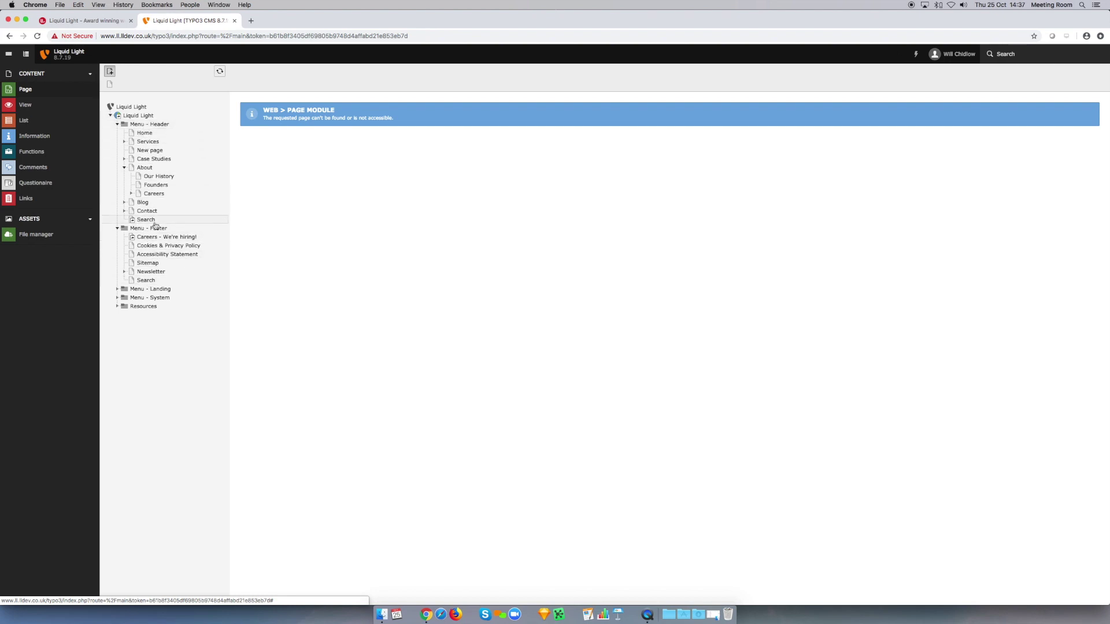
Step: Expand then collapse Case Studies and Services, and collapse About in the page tree
click(120, 160)
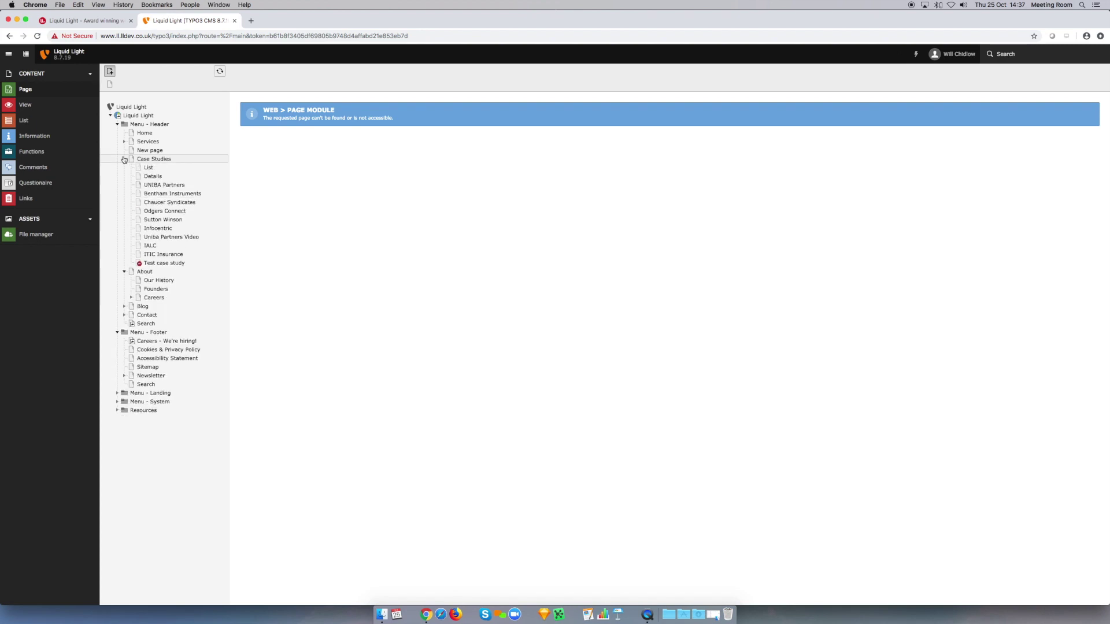
click(124, 141)
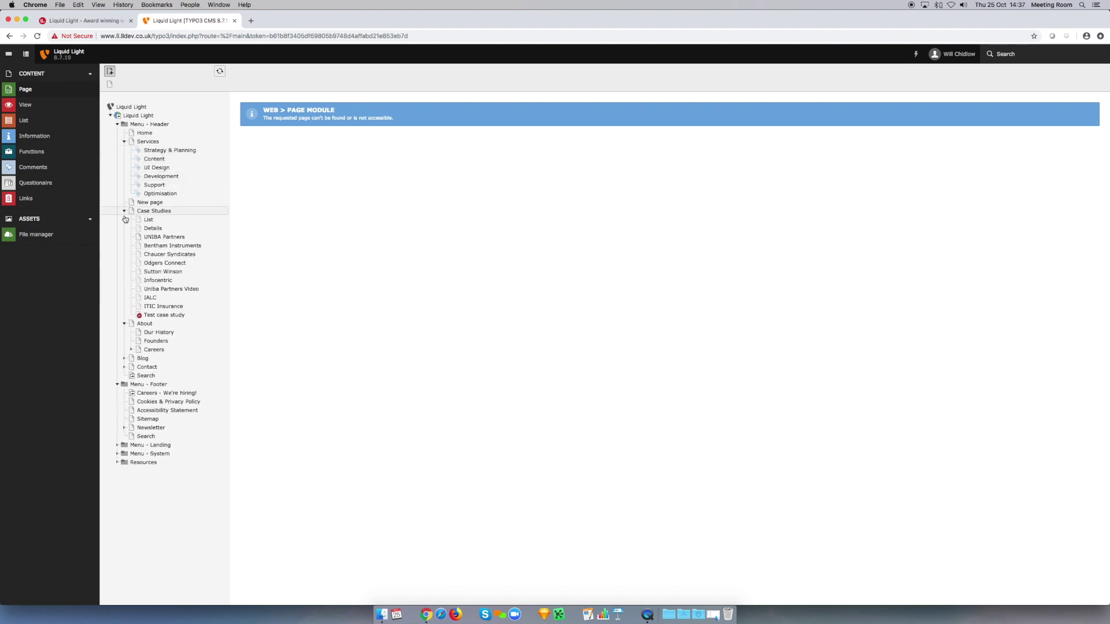
click(125, 211)
click(124, 142)
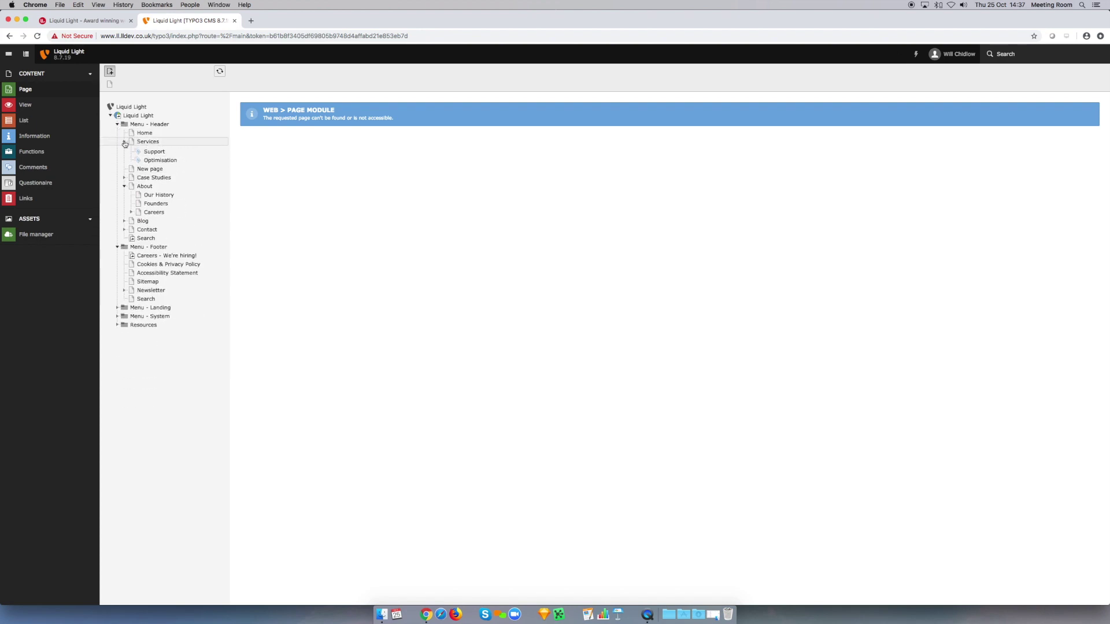
click(125, 168)
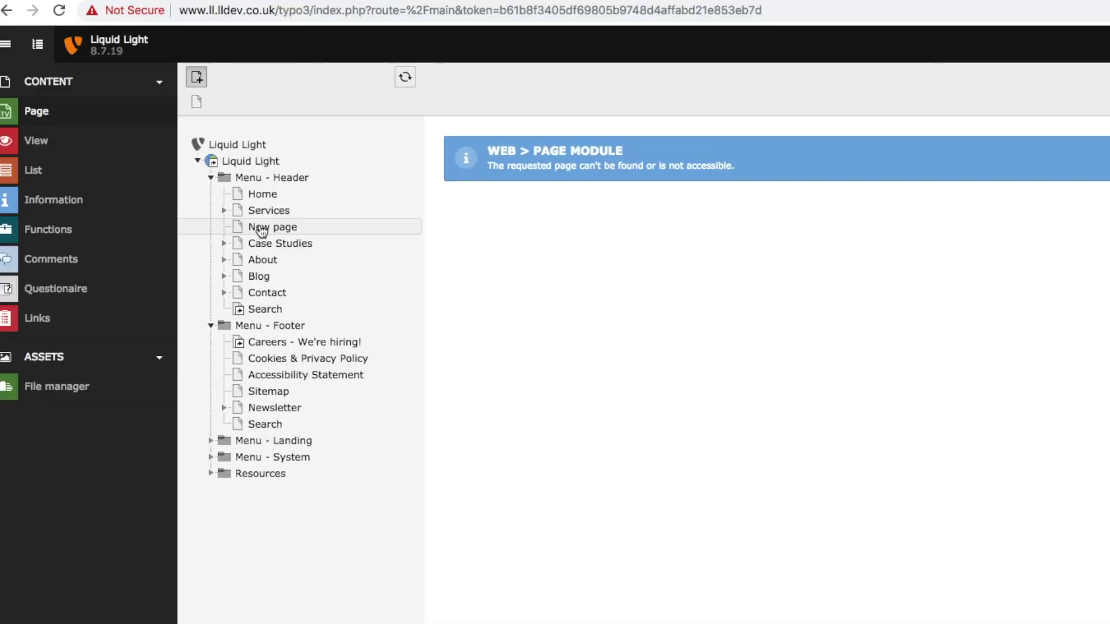
Step: Move New page so it sits between Home and Services
mouse_move(262, 230)
mouse_down()
mouse_move(261, 283)
mouse_move(238, 209)
mouse_move(260, 314)
mouse_move(265, 200)
mouse_move(264, 210)
mouse_up()
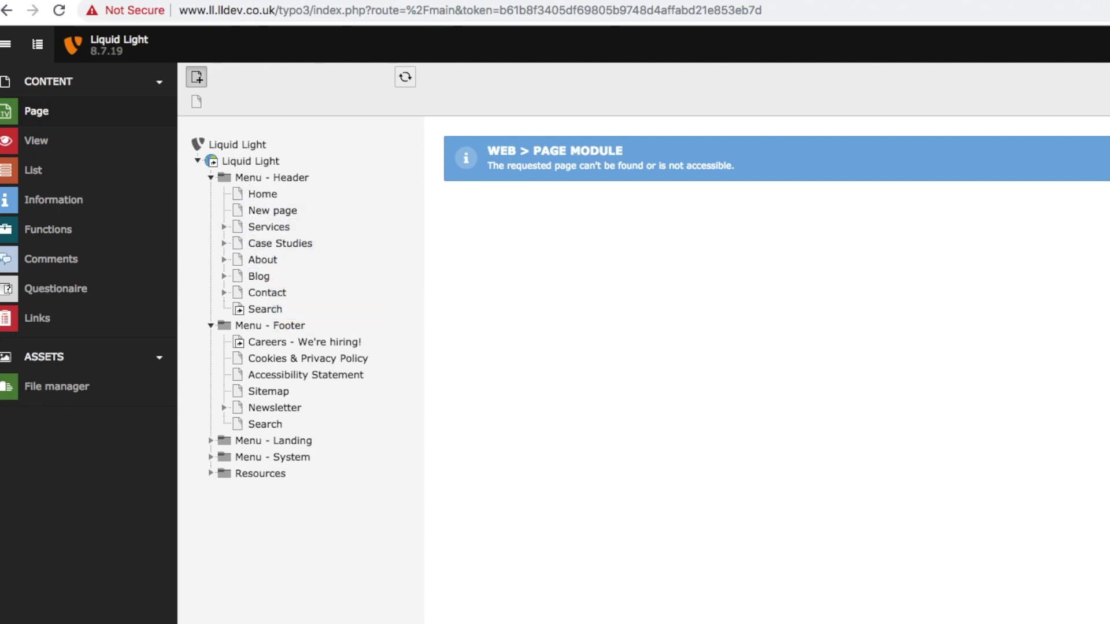
Step: Reload the live Liquid Light home page to check New page's position, then return to the backend
click(81, 20)
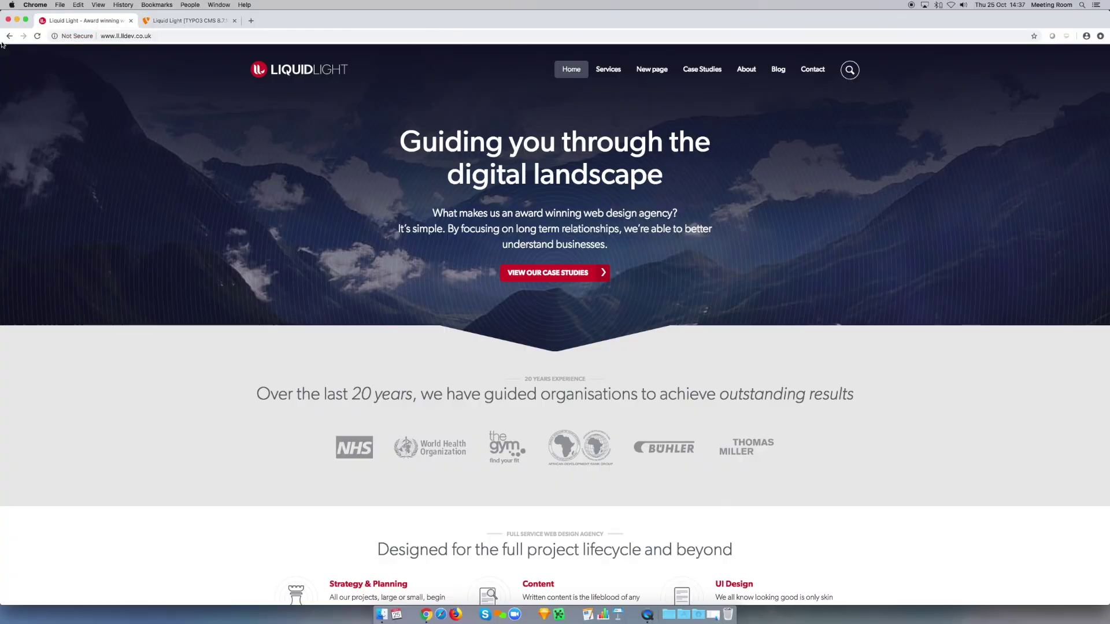
click(37, 36)
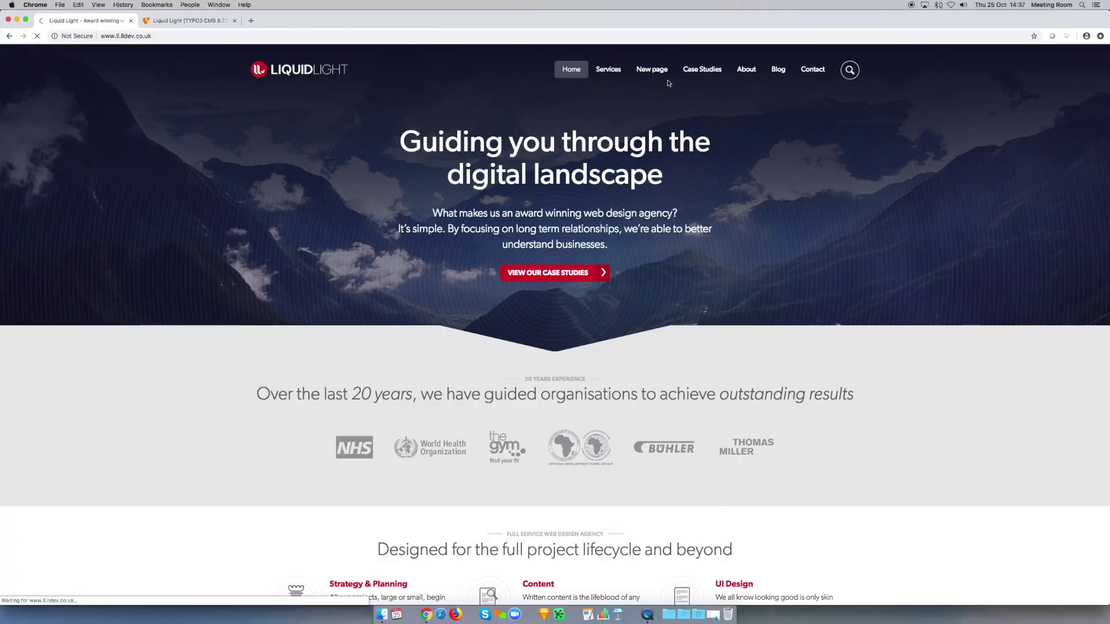
click(185, 21)
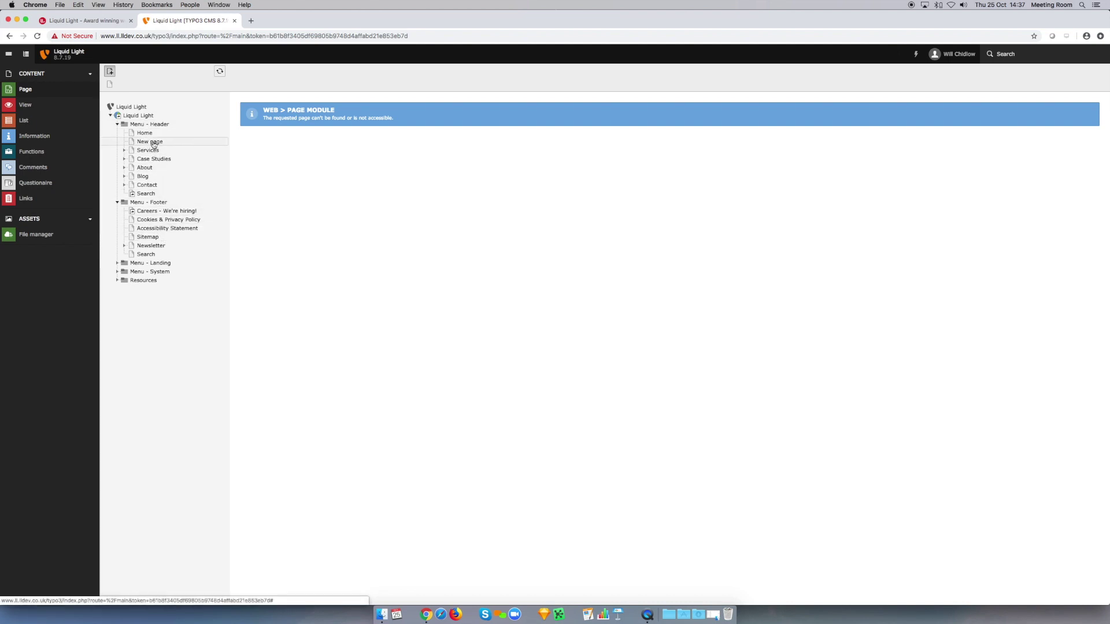
Step: Disable New page and view its empty Intro, Header, Content and Footer areas in the Page module
right_click(153, 144)
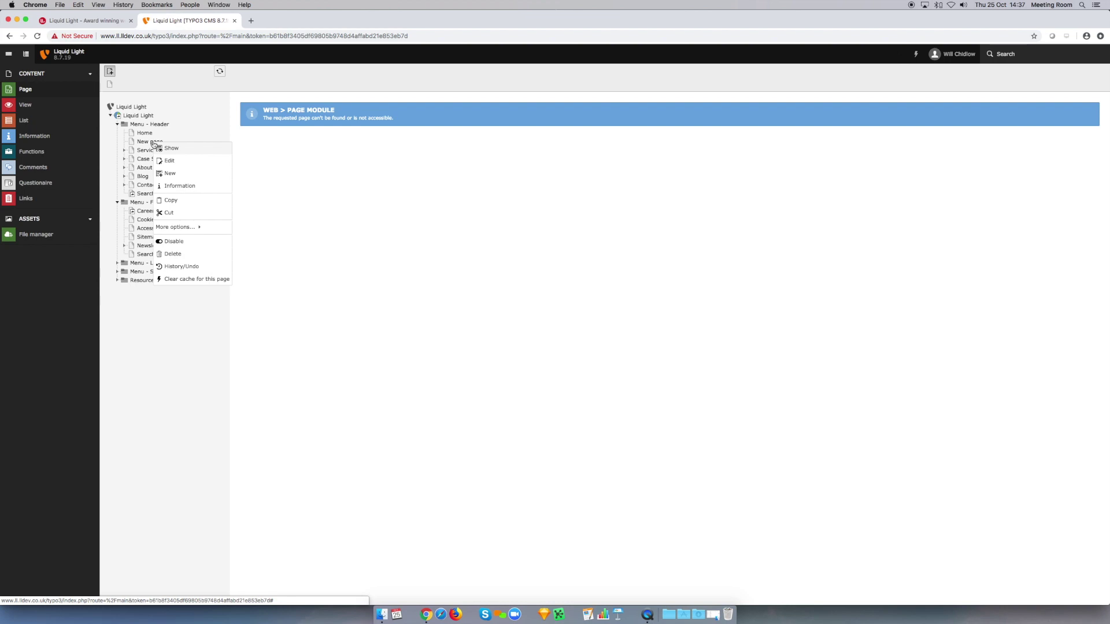
click(173, 241)
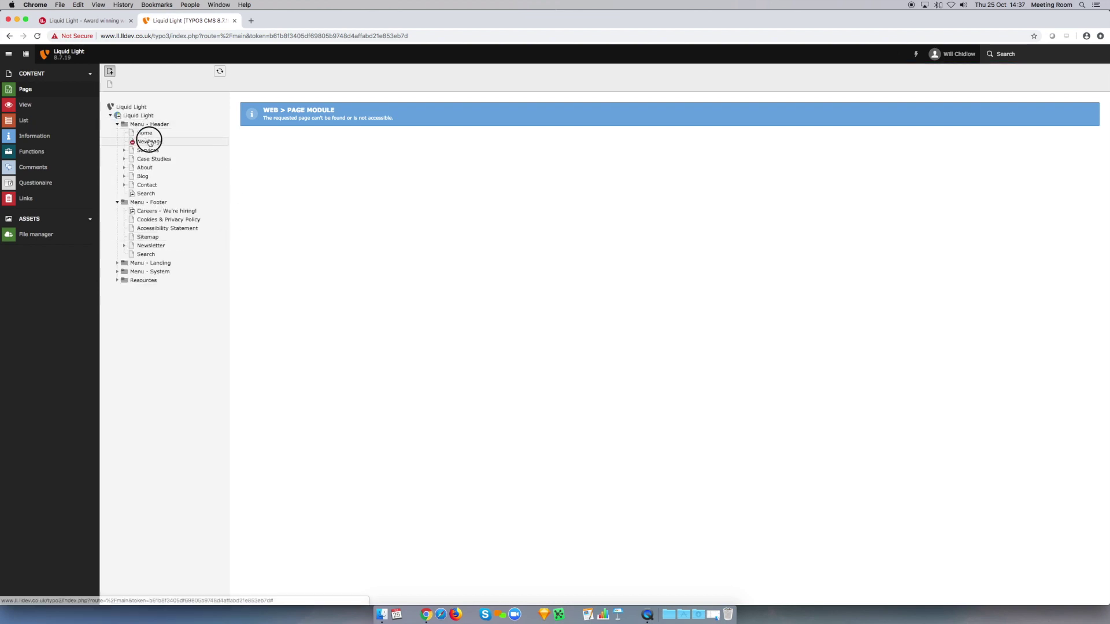
click(150, 143)
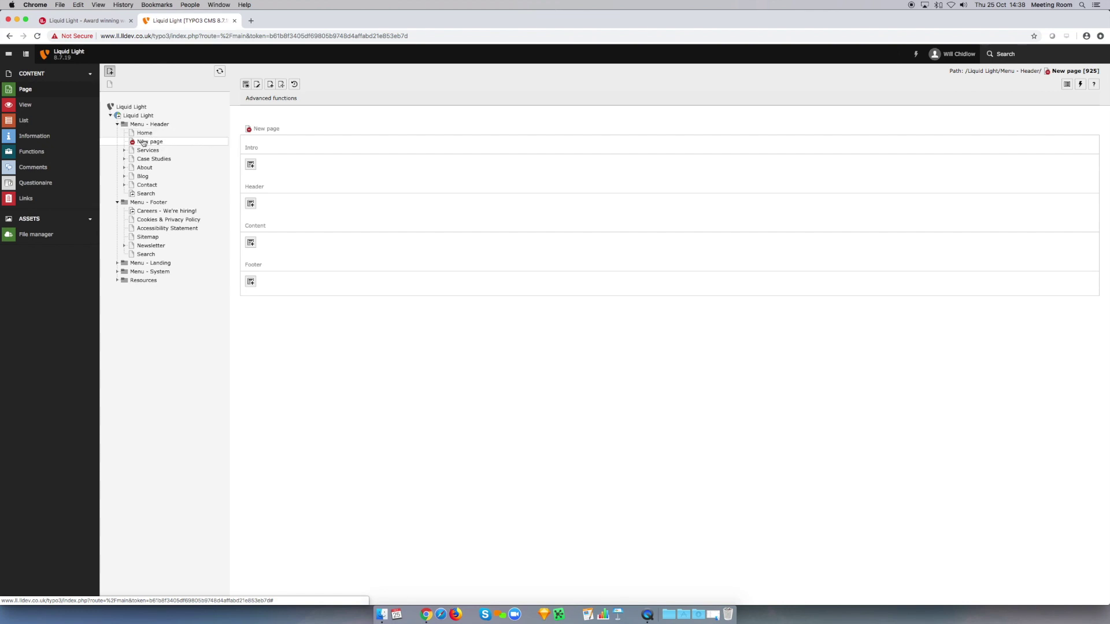
Step: Delete New page from Menu - Header, confirming the deletion
right_click(148, 143)
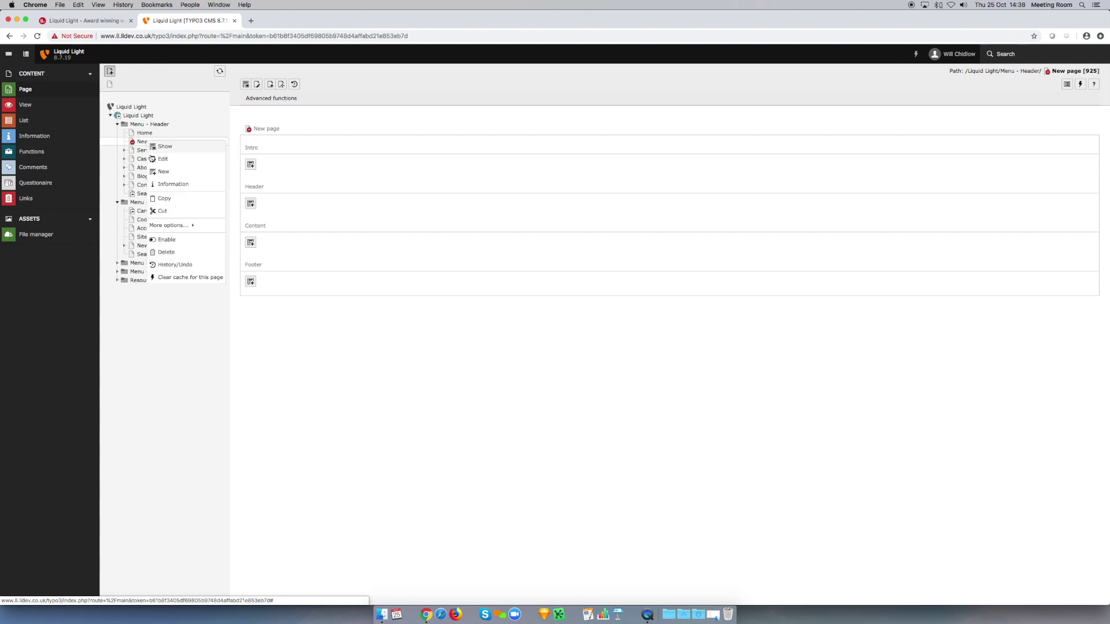
click(166, 252)
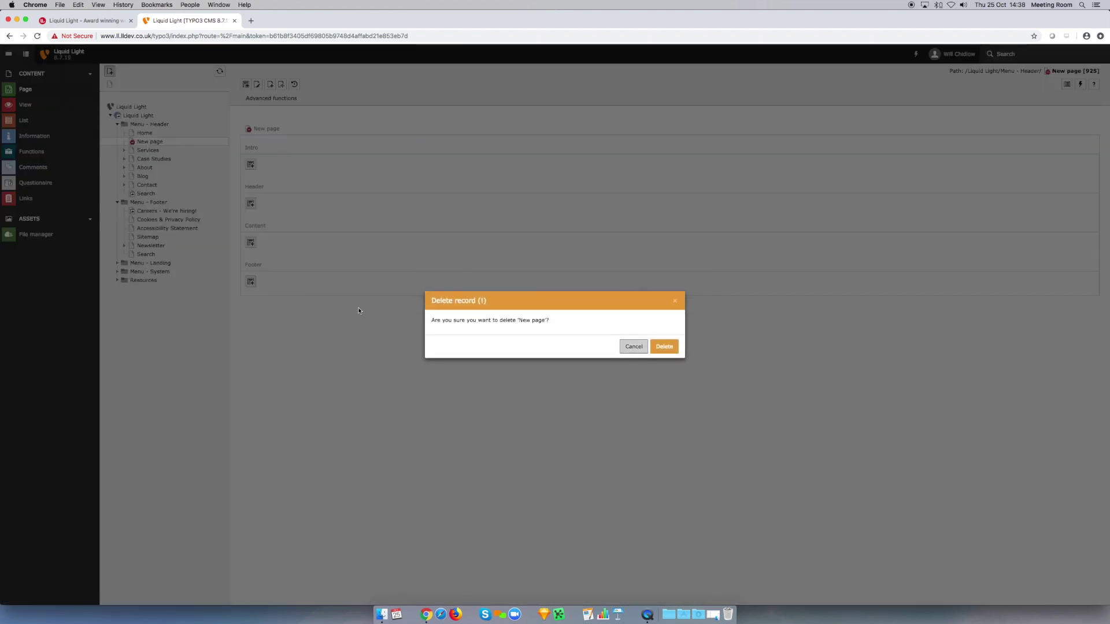
click(664, 346)
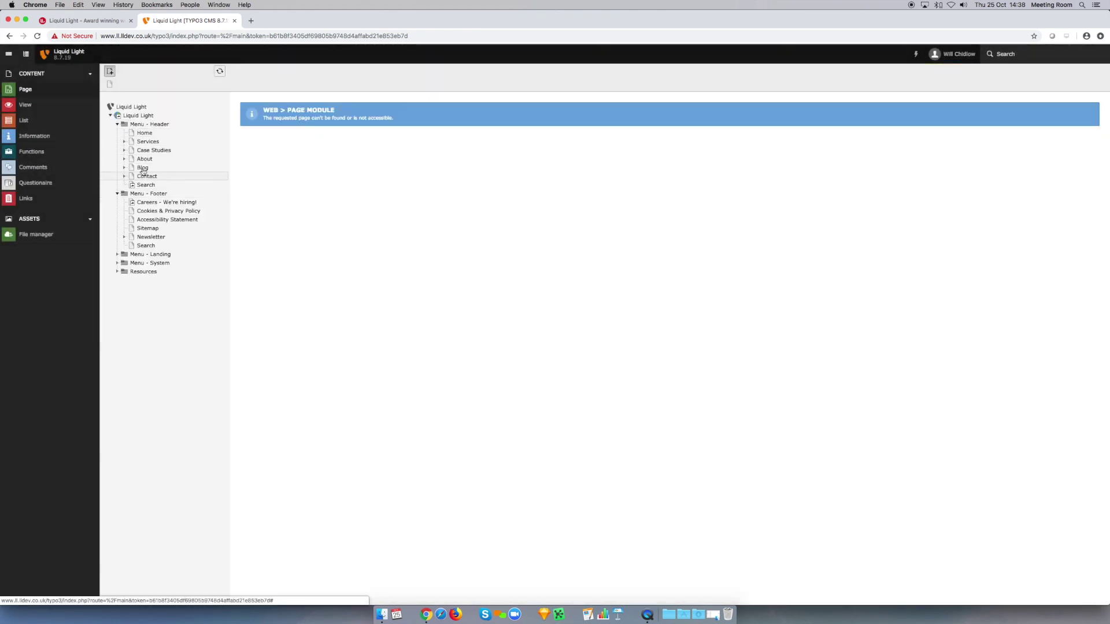
click(124, 142)
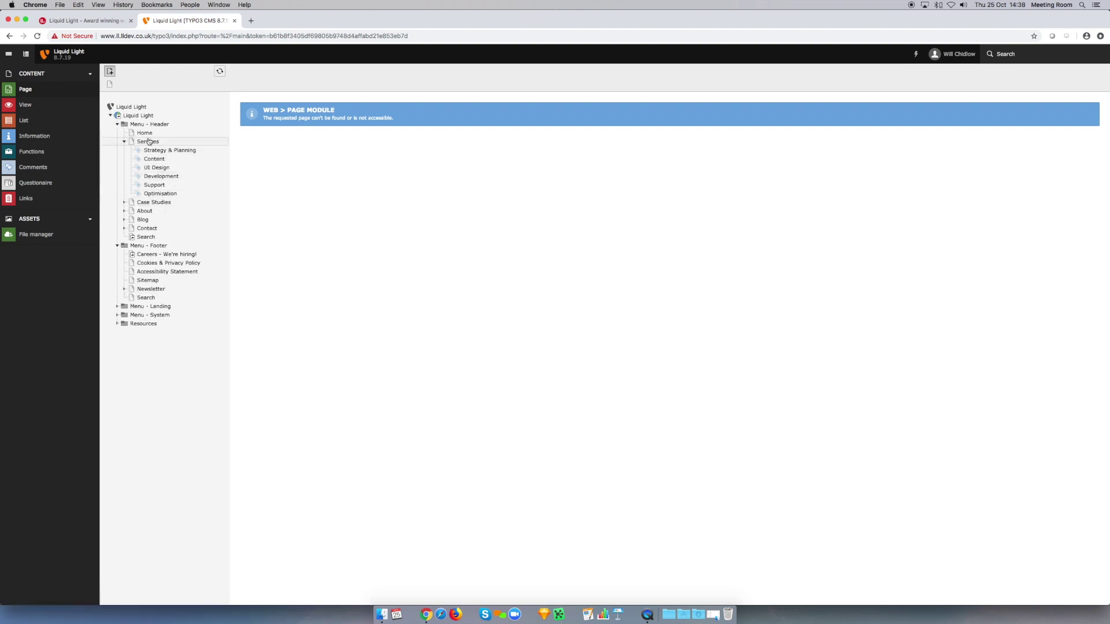
click(124, 142)
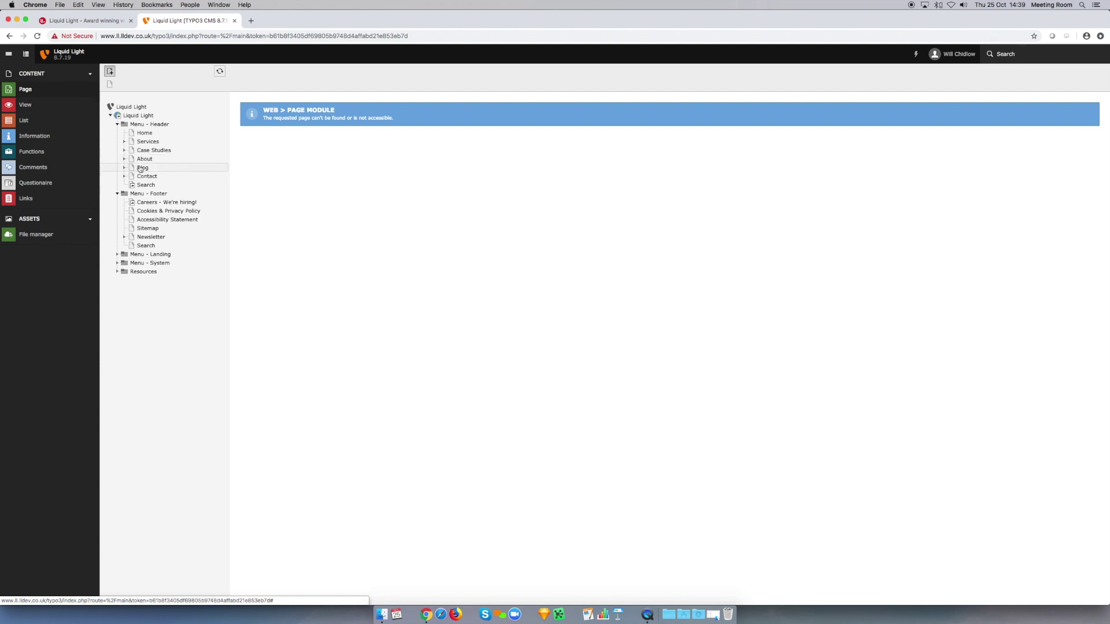
Step: Create a page titled 'New page 2' after Blog, using Save and close
right_click(140, 169)
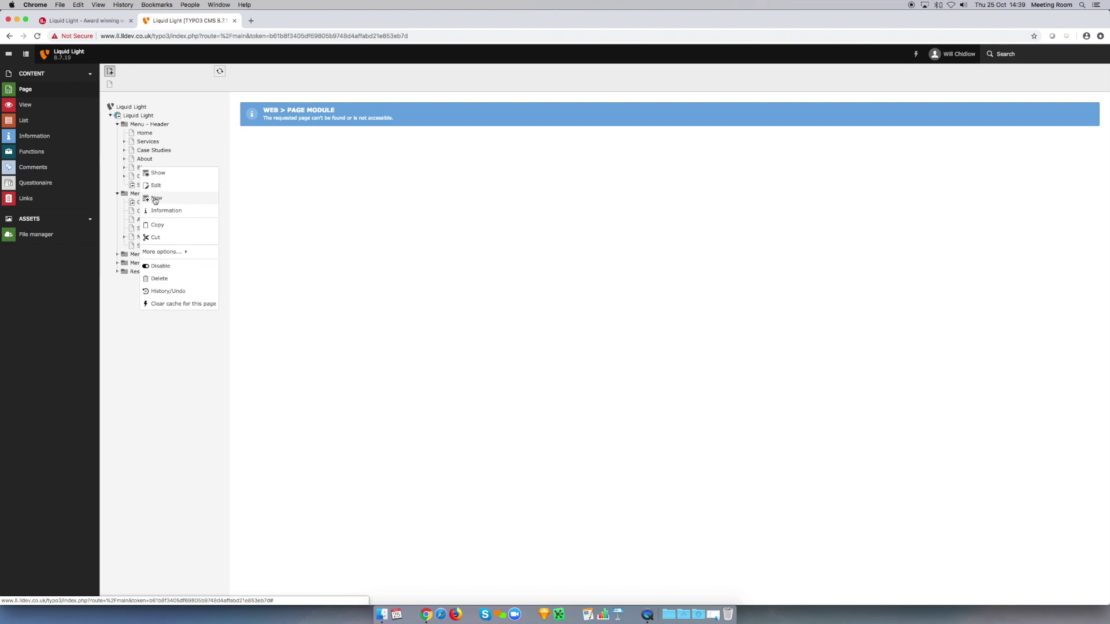
click(154, 199)
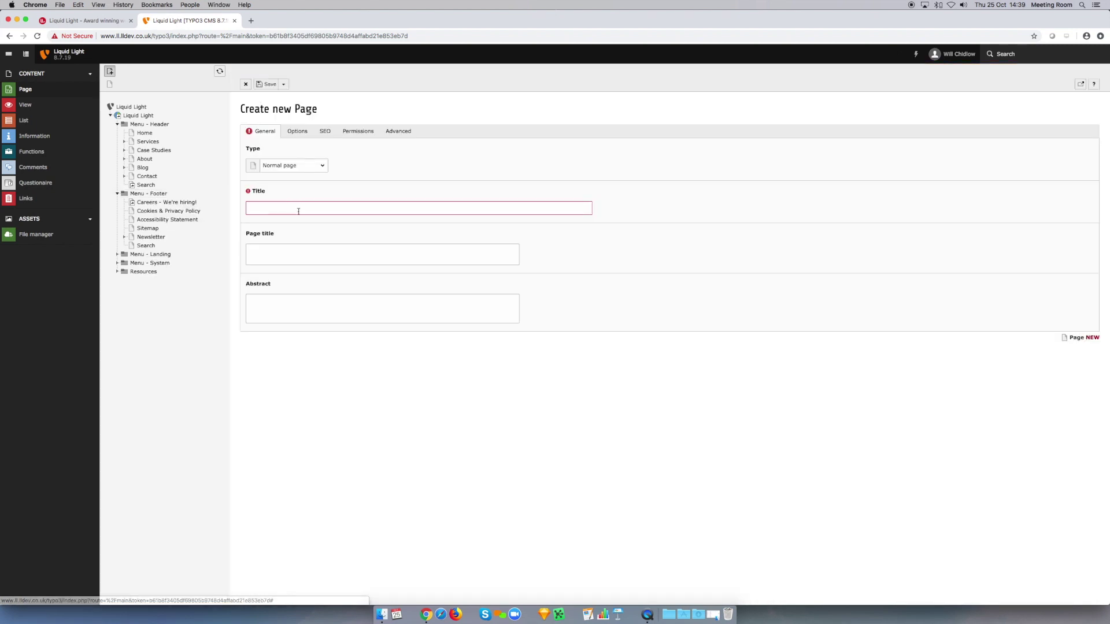
click(302, 210)
text(New page 2)
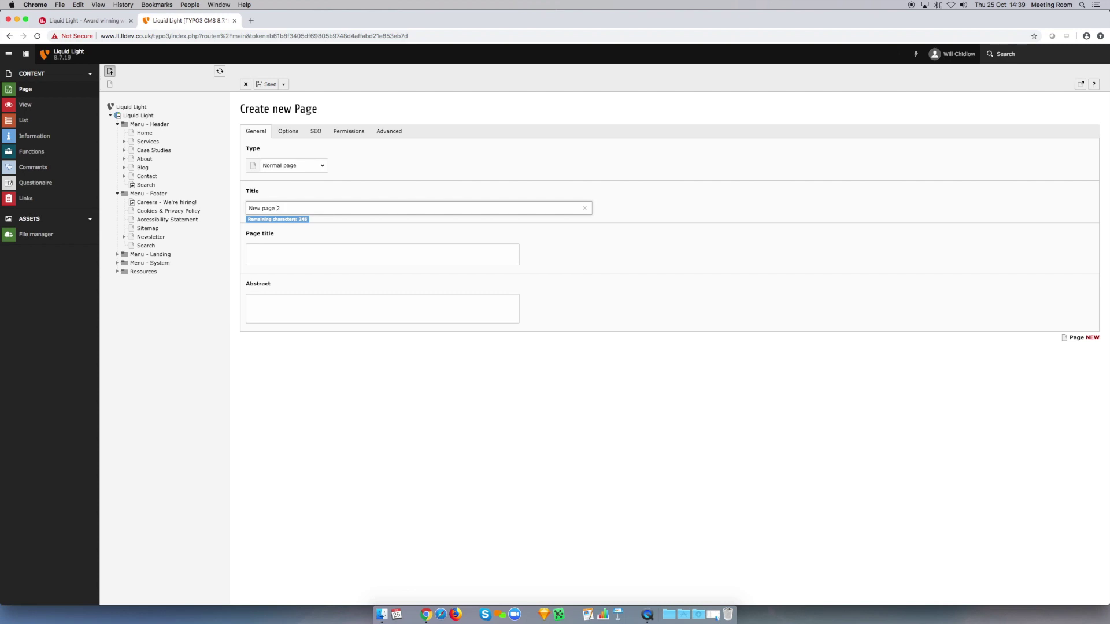
click(283, 84)
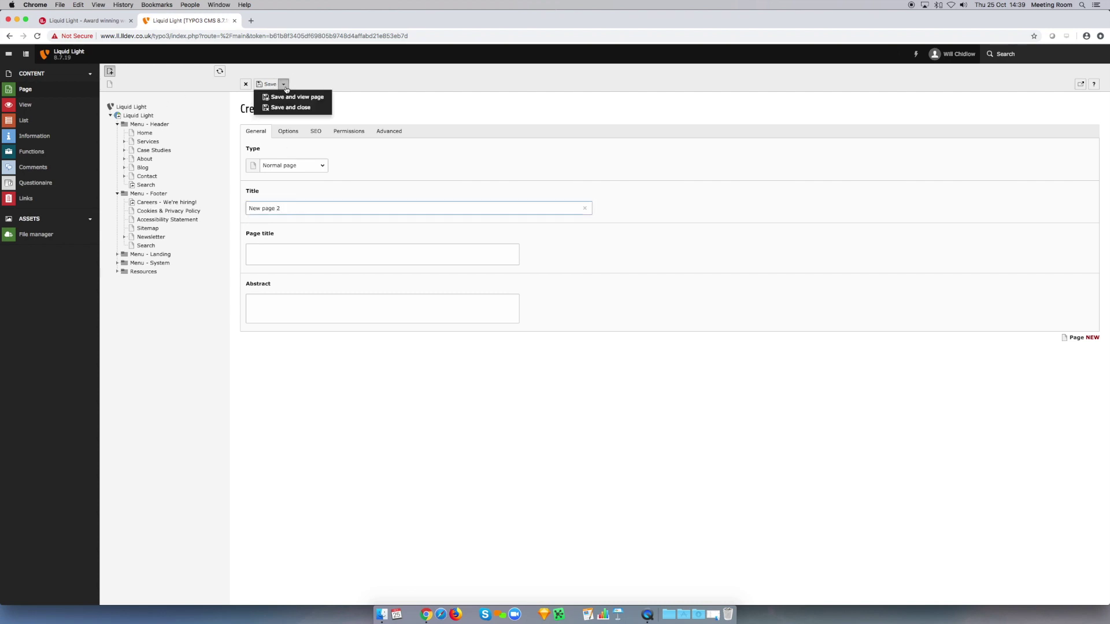
click(289, 107)
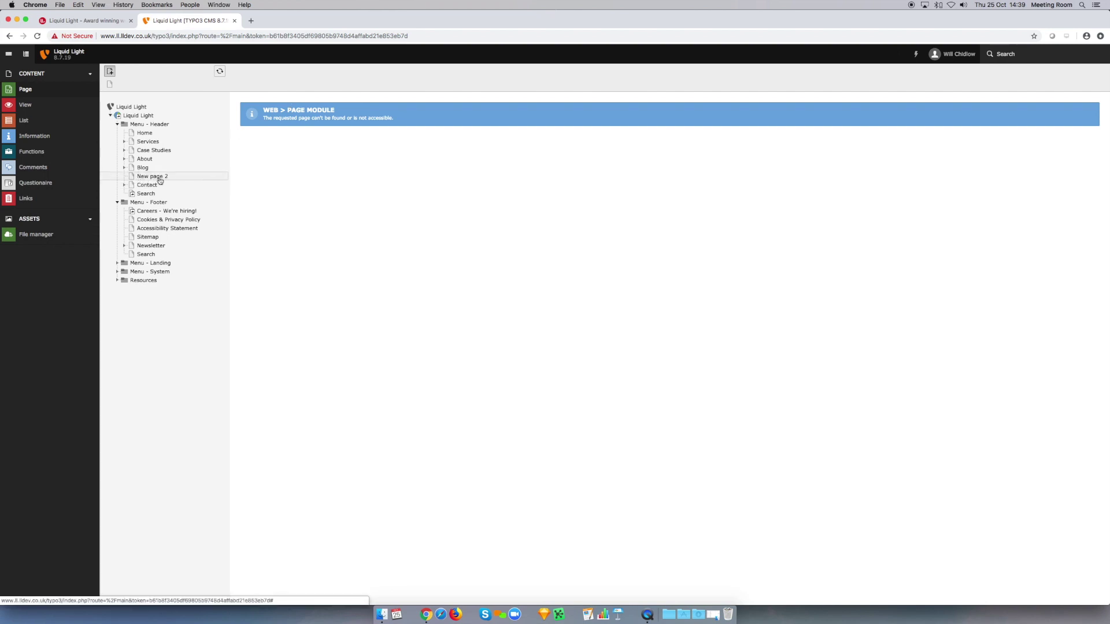
Step: Disable New page 2 so its tree icon turns red
right_click(158, 179)
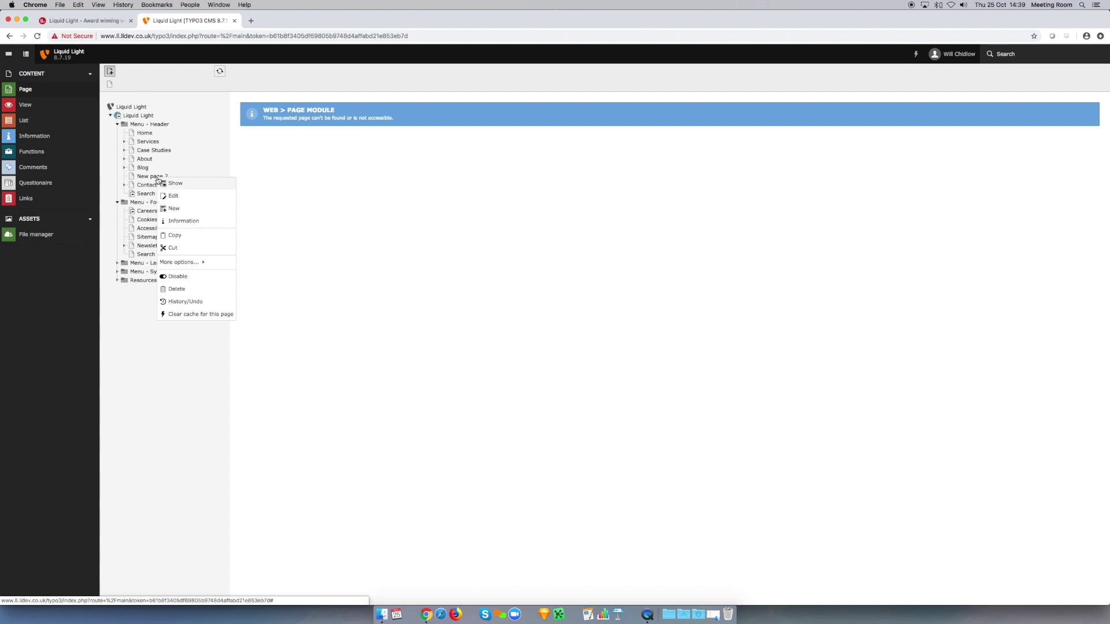
click(173, 276)
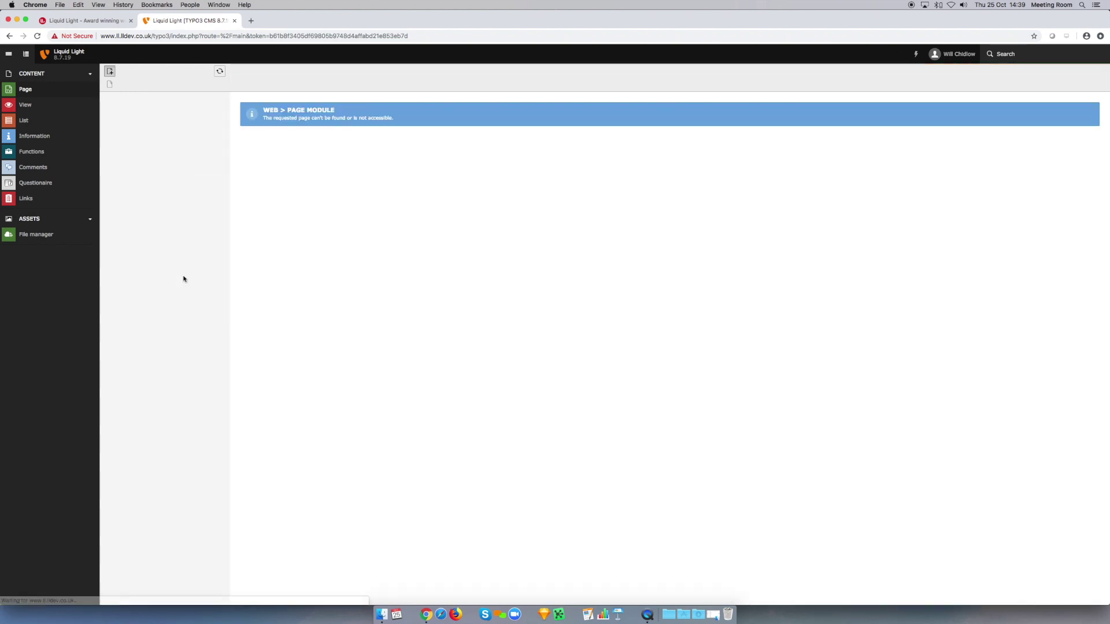